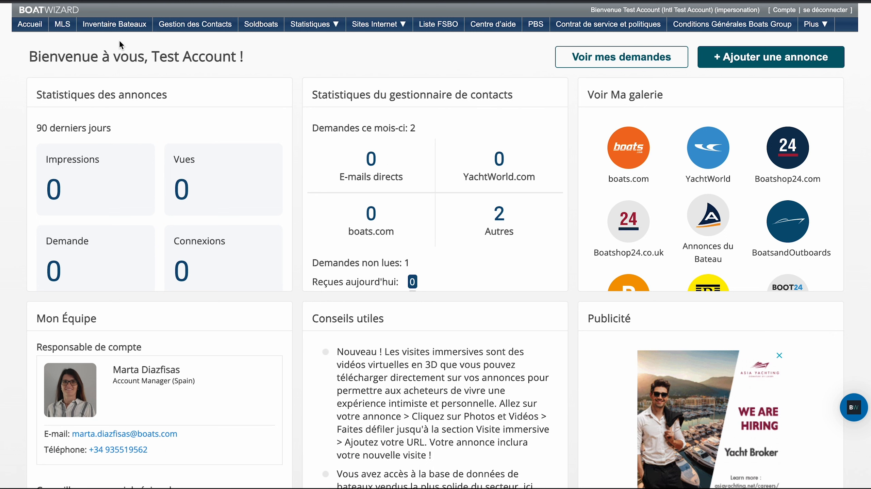
# Open the boat inventory and start adding a new boat listing.
pyautogui.click(117, 30)
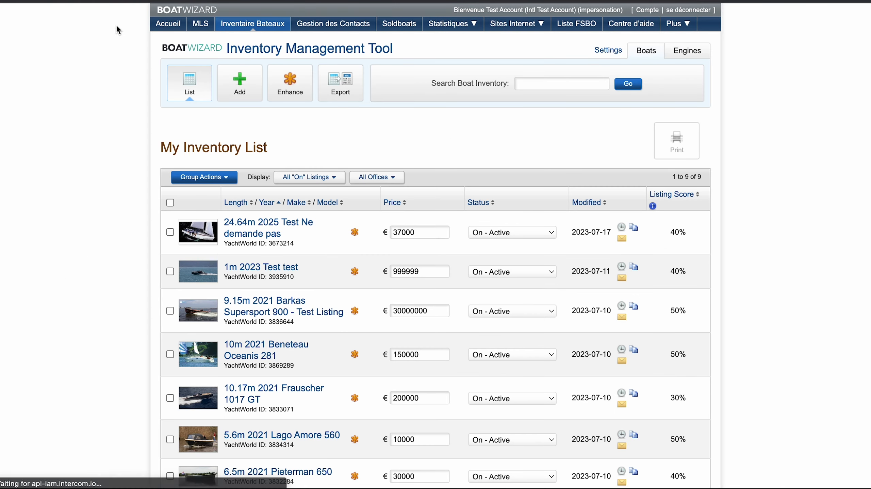
pyautogui.click(239, 92)
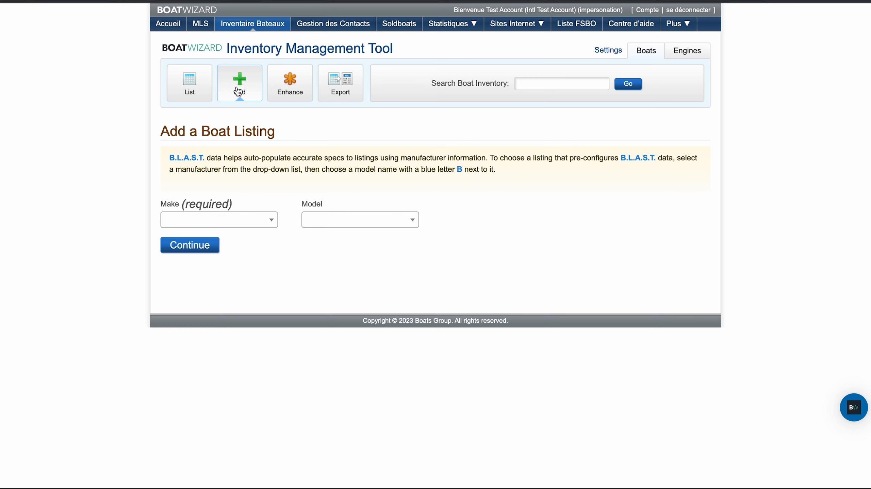
# Set the make to Capelli and the model to Tempest 220, and look up matching specifications.
pyautogui.click(248, 224)
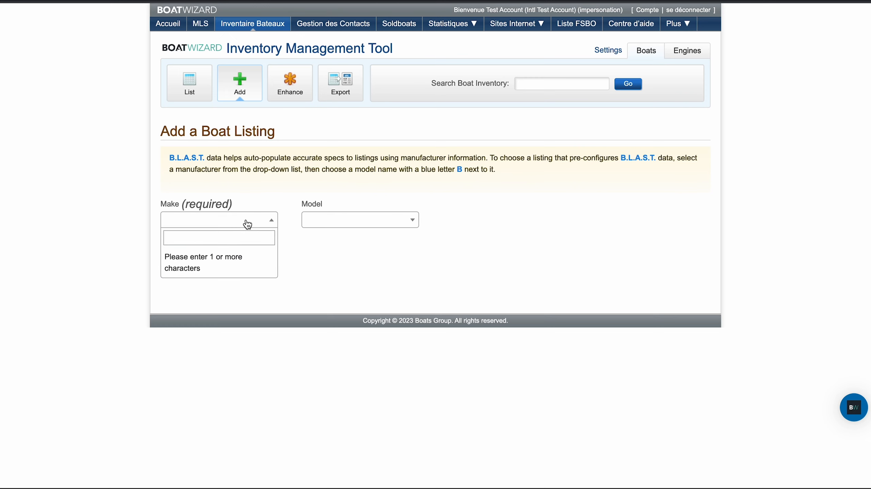
pyautogui.write('cape')
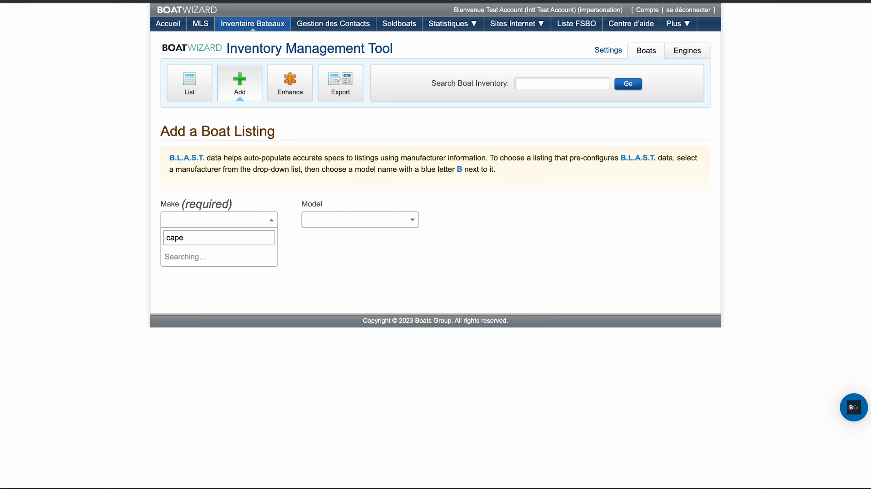
pyautogui.write('lli')
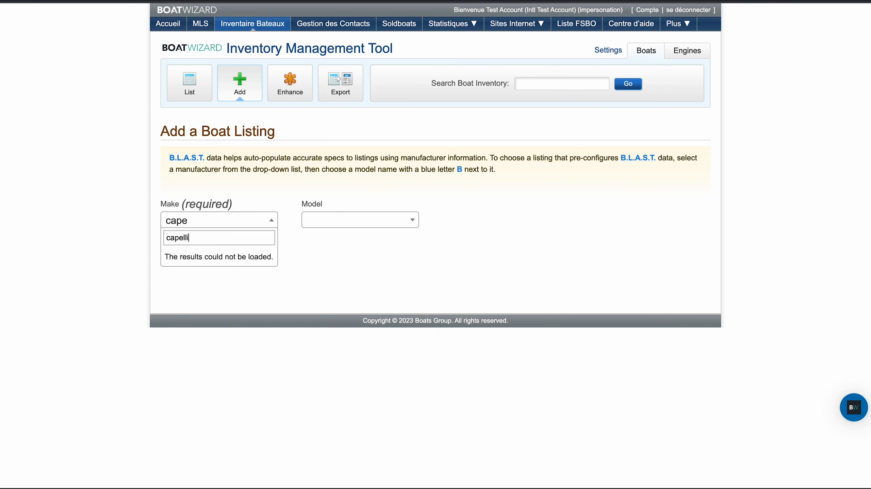
pyautogui.click(210, 275)
pyautogui.click(344, 216)
pyautogui.write('tempest')
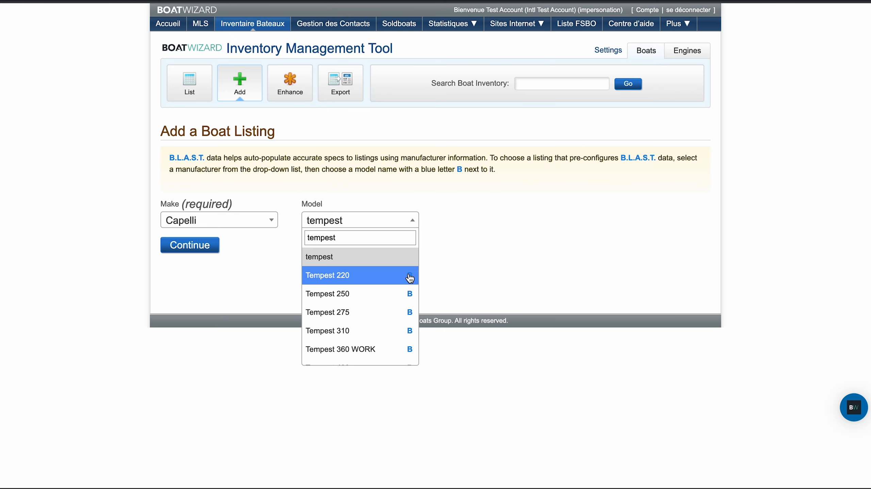
pyautogui.click(386, 282)
pyautogui.click(201, 253)
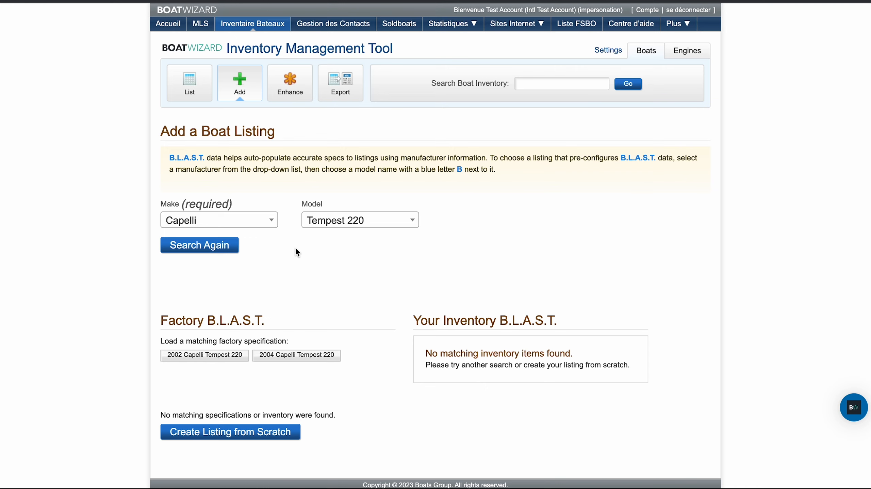
# Change the make of the new listing to Custom.
pyautogui.click(266, 221)
pyautogui.write('cus')
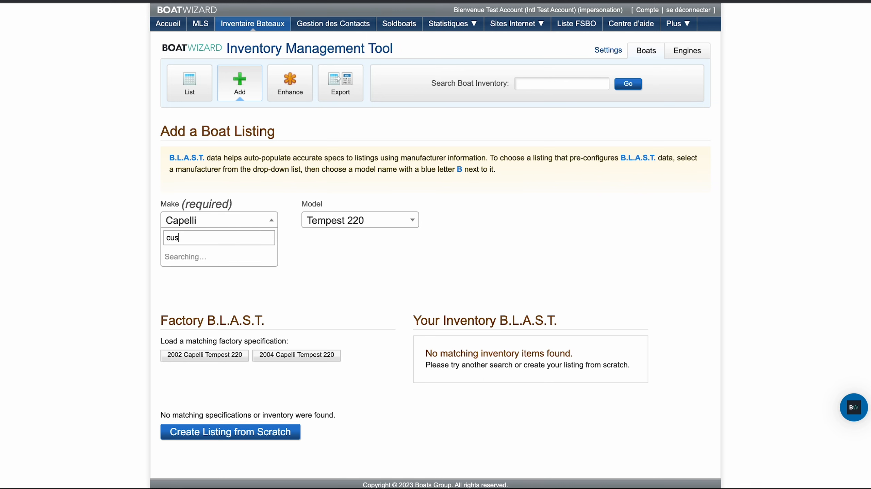
pyautogui.write('tom')
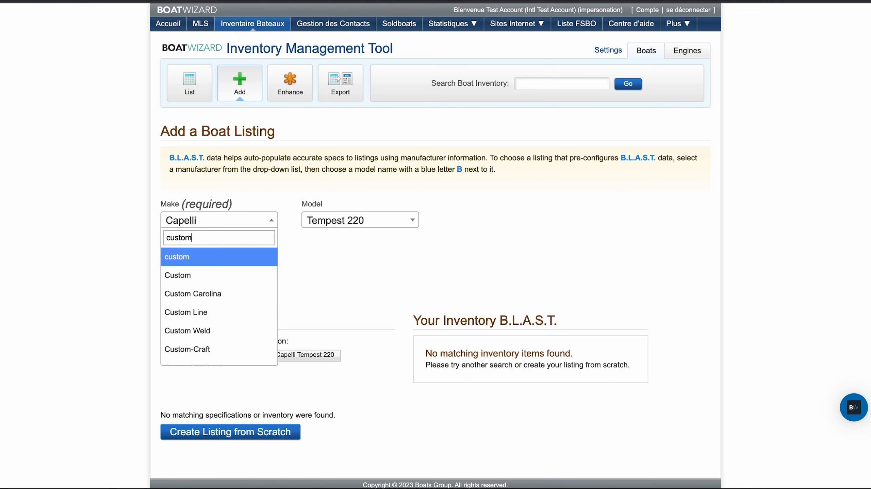
pyautogui.click(212, 275)
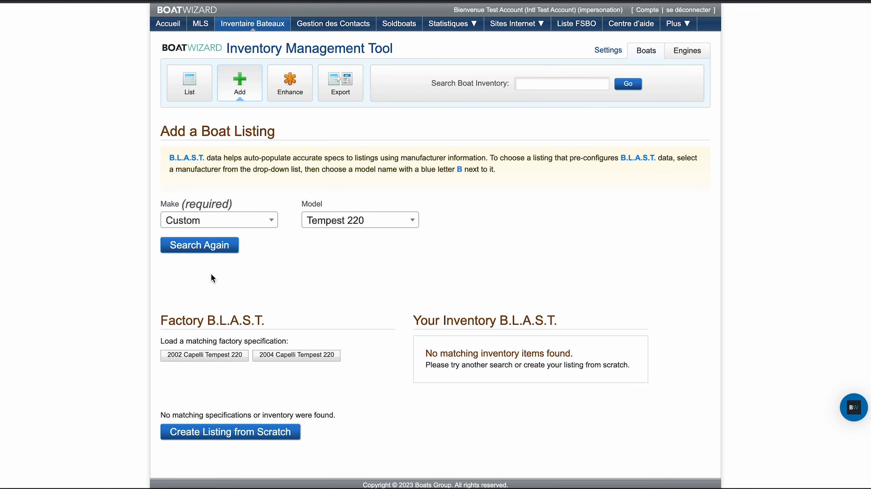
# Set the model to "blabla", search for matching specifications again and create the listing from scratch.
pyautogui.click(396, 225)
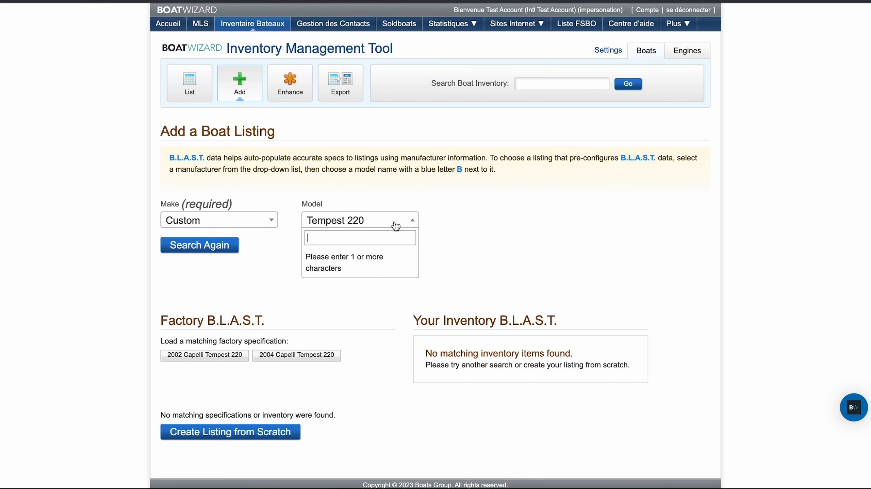
pyautogui.write('blabla')
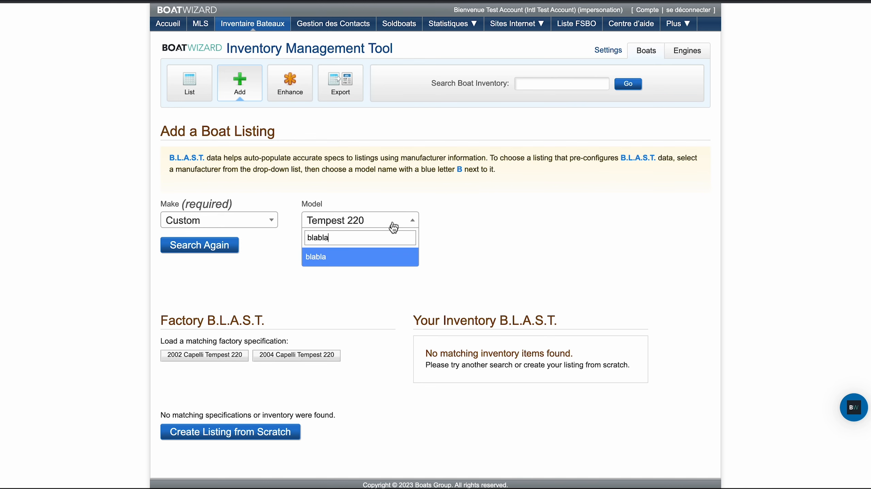
pyautogui.click(357, 262)
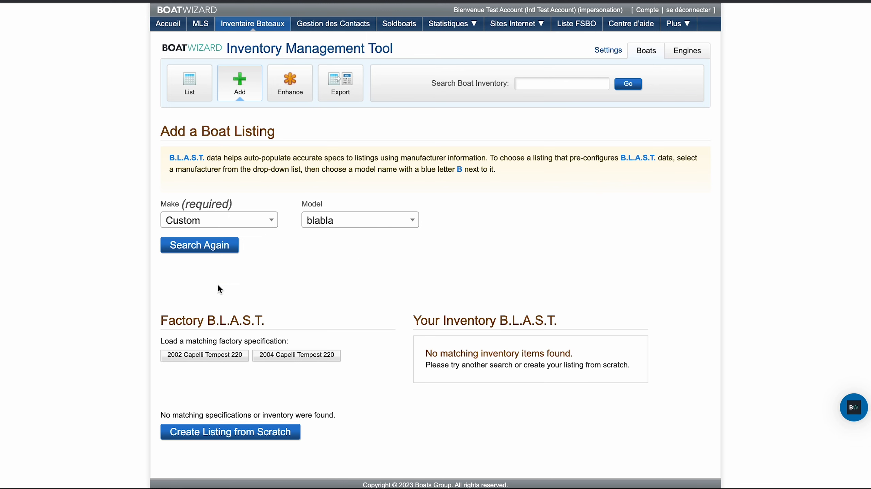
pyautogui.click(214, 251)
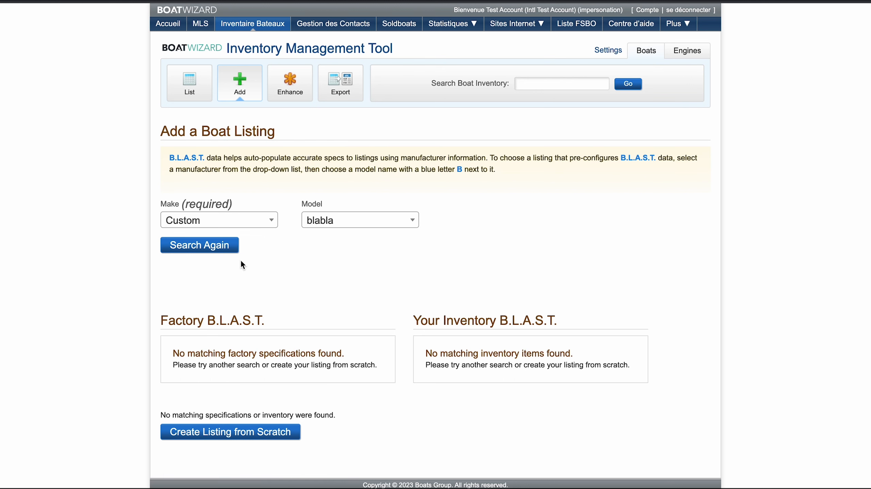
pyautogui.click(214, 432)
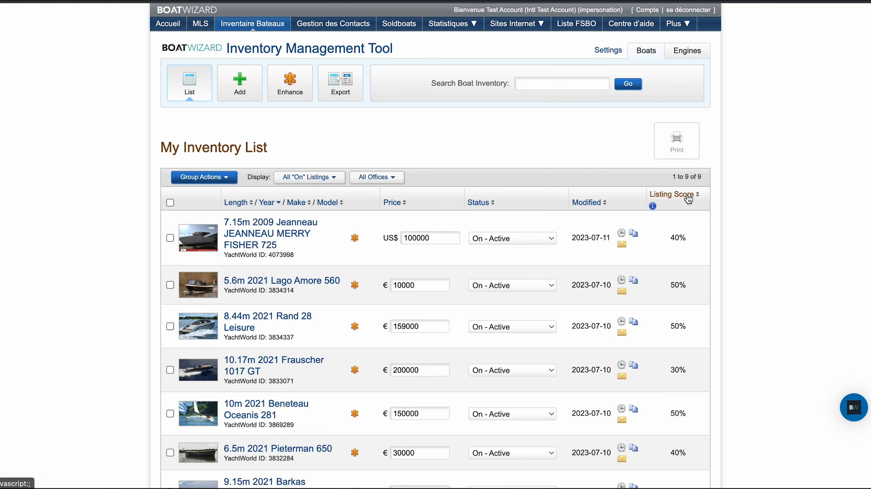
# Check the listing score explanation, sort the inventory by listing score and open the 2021 Beneteau Oceanis 281 listing.
pyautogui.moveTo(654, 207)
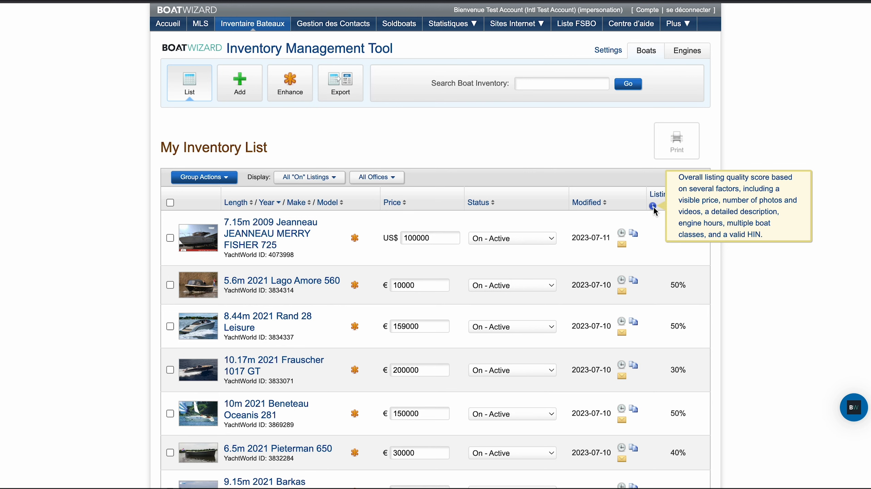
pyautogui.click(653, 206)
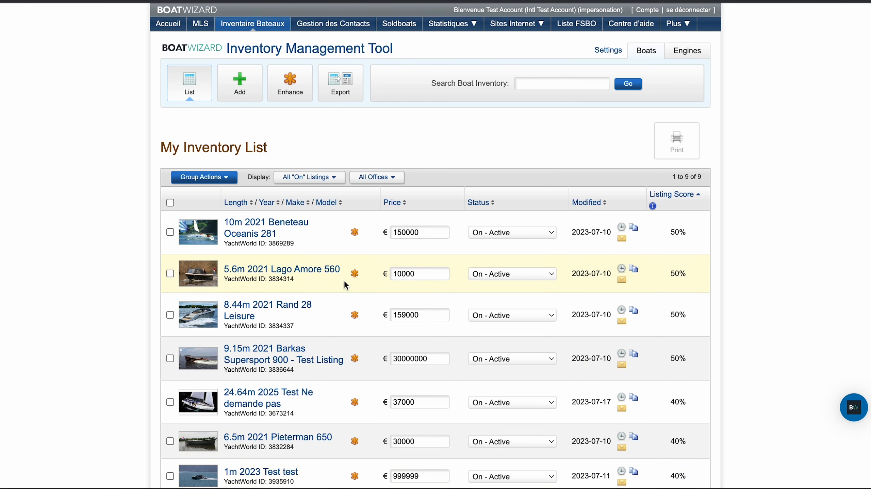
pyautogui.click(246, 236)
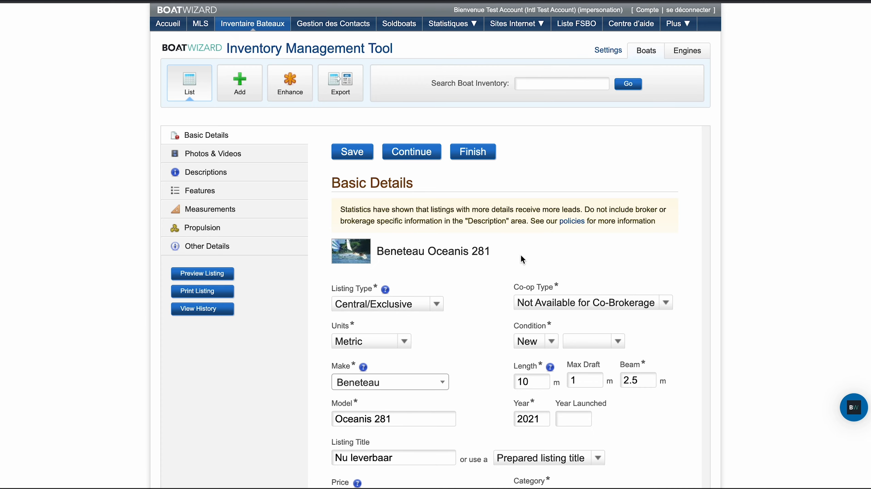
# Review the listing's basic details, including the category and class choices, HIN, description, boat location and sales contact fields.
pyautogui.scroll(-3, 521, 259)
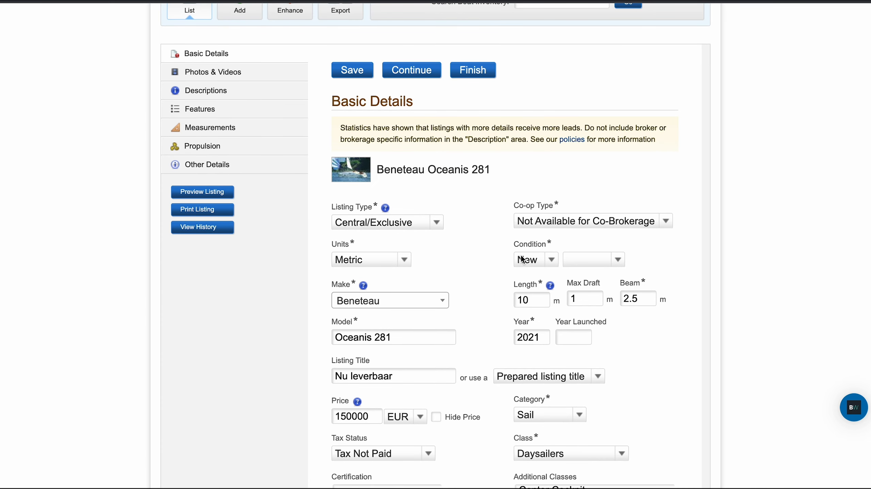
pyautogui.scroll(-5, 522, 259)
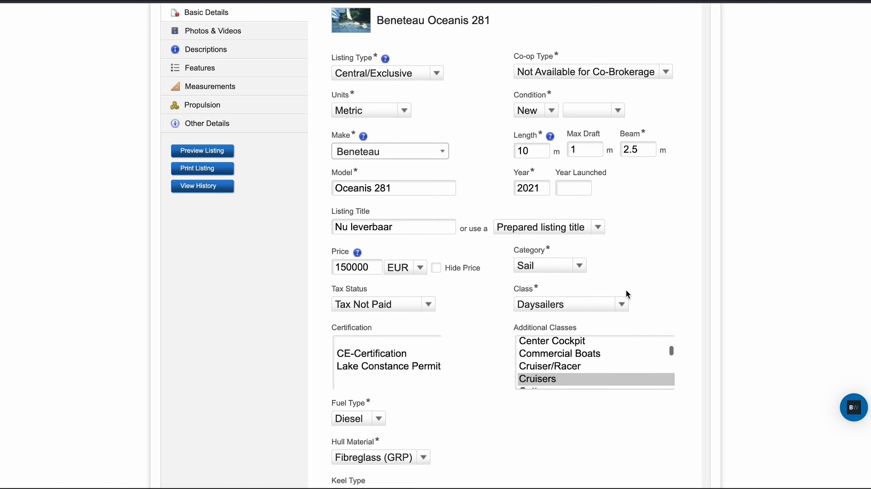
pyautogui.scroll(2, 627, 294)
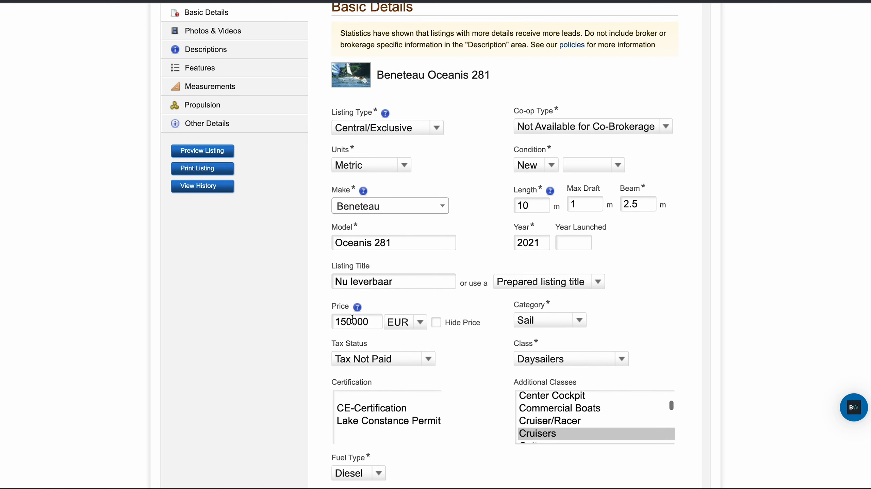
pyautogui.click(582, 320)
pyautogui.click(624, 317)
pyautogui.scroll(-3, 612, 395)
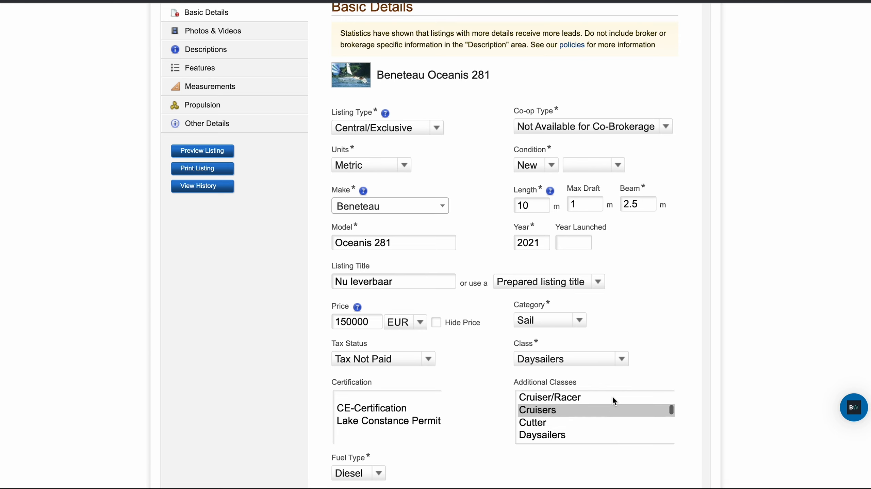
pyautogui.scroll(-3, 648, 309)
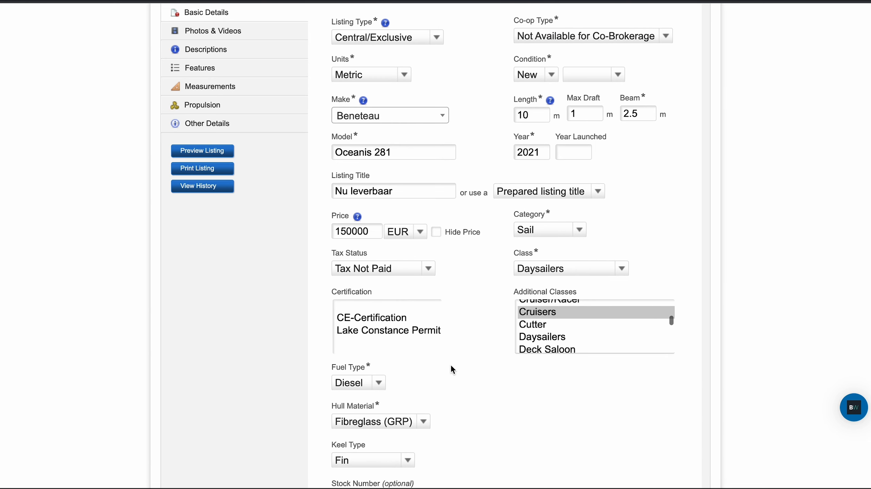
pyautogui.scroll(-3, 451, 370)
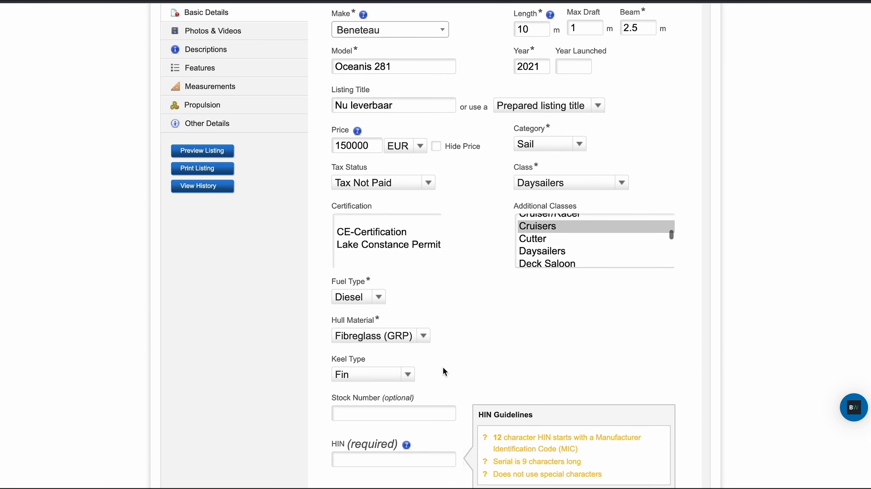
pyautogui.scroll(-3, 442, 366)
pyautogui.scroll(-6, 396, 386)
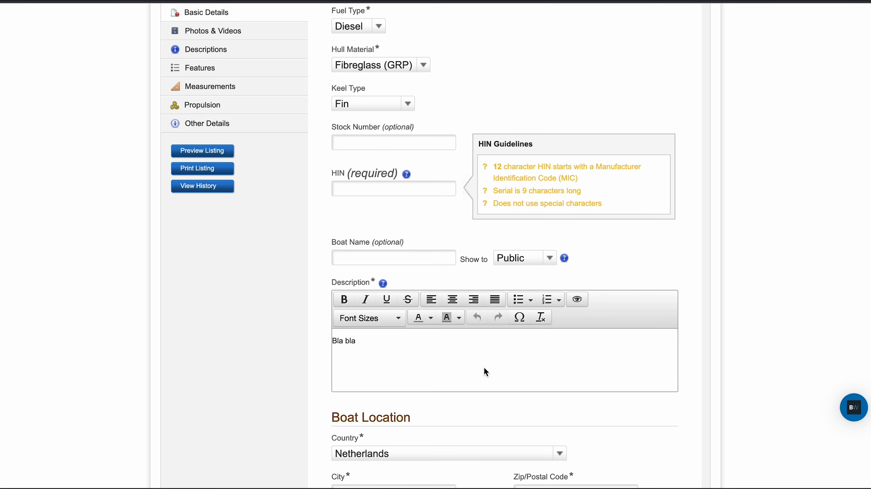
pyautogui.scroll(-5, 487, 373)
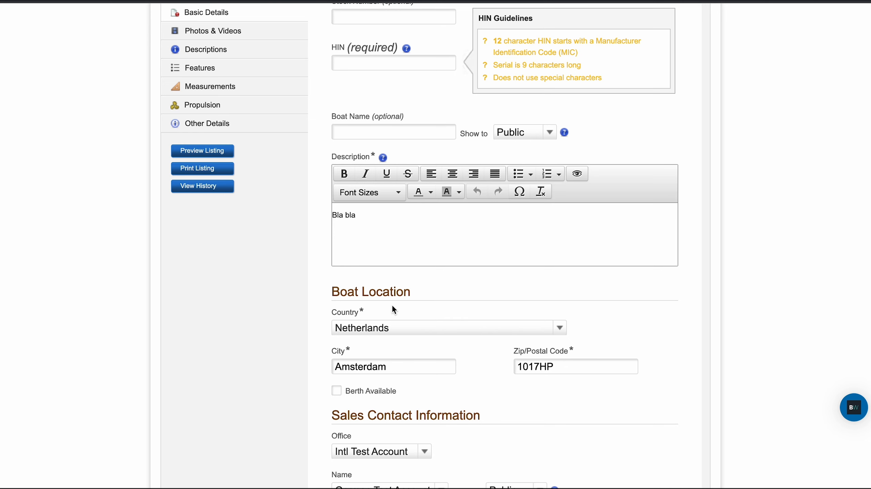
pyautogui.scroll(-7, 393, 308)
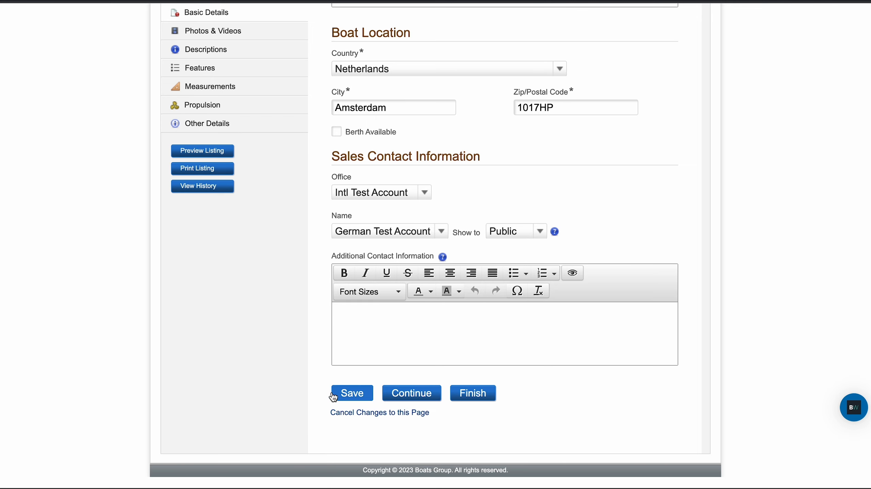
pyautogui.scroll(15, 244, 357)
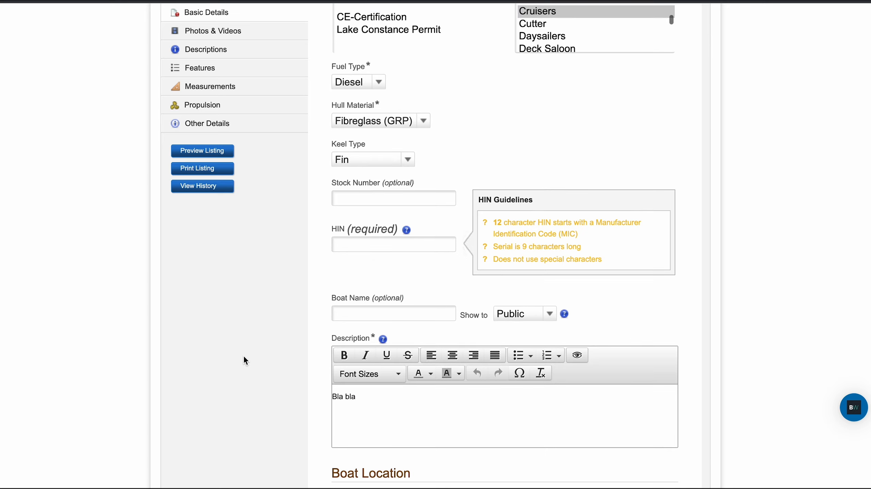
# Open the listing's photos and videos and show the photos in list view with their titles and descriptions.
pyautogui.click(211, 136)
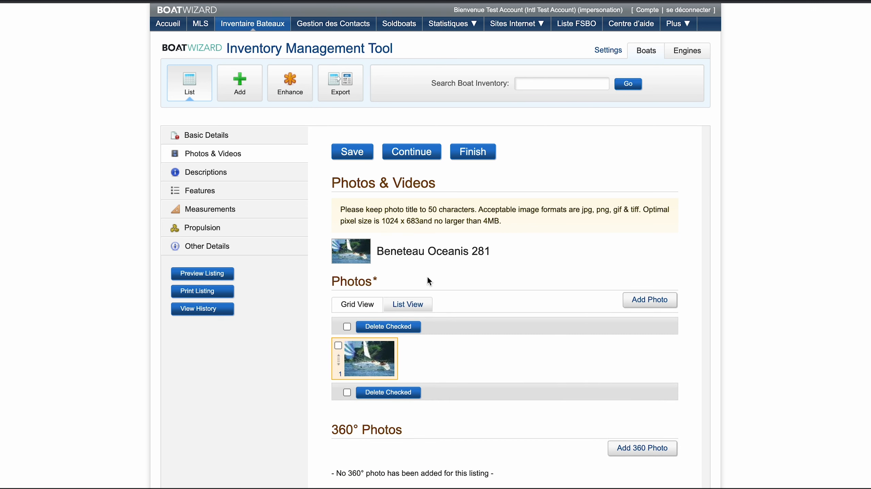
pyautogui.click(407, 303)
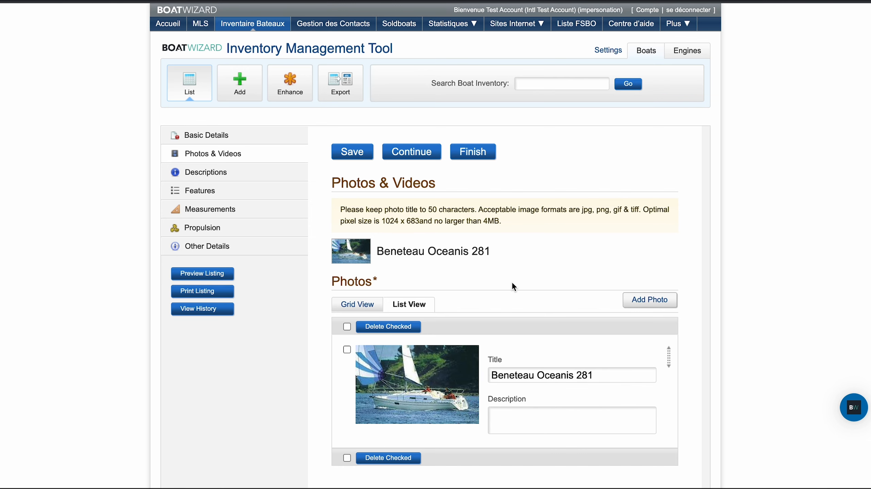
# Examine the listing's additional descriptions and the description types that can be added.
pyautogui.click(193, 173)
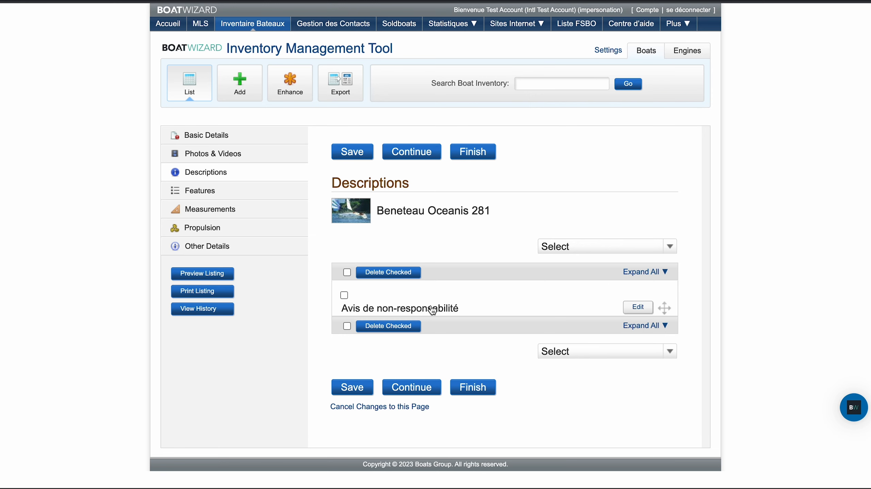
pyautogui.click(601, 246)
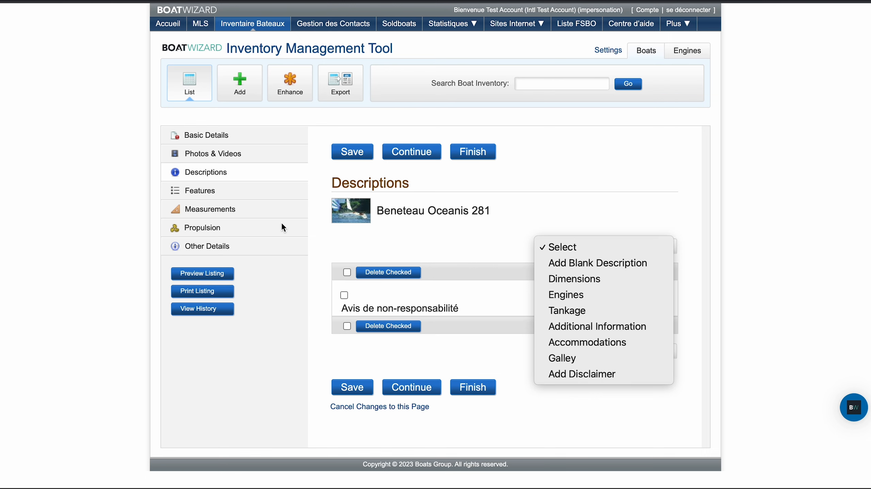
pyautogui.click(468, 242)
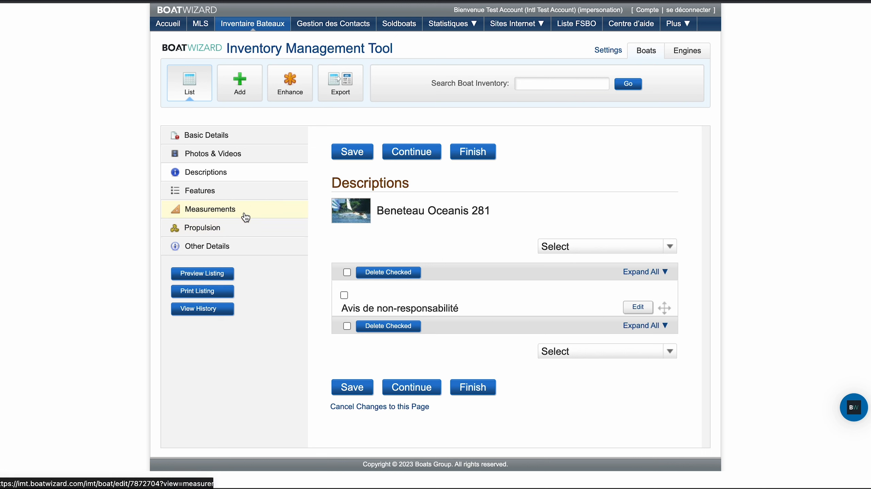
# Open the listing's features and look through the electronics and sails checklists.
pyautogui.click(203, 194)
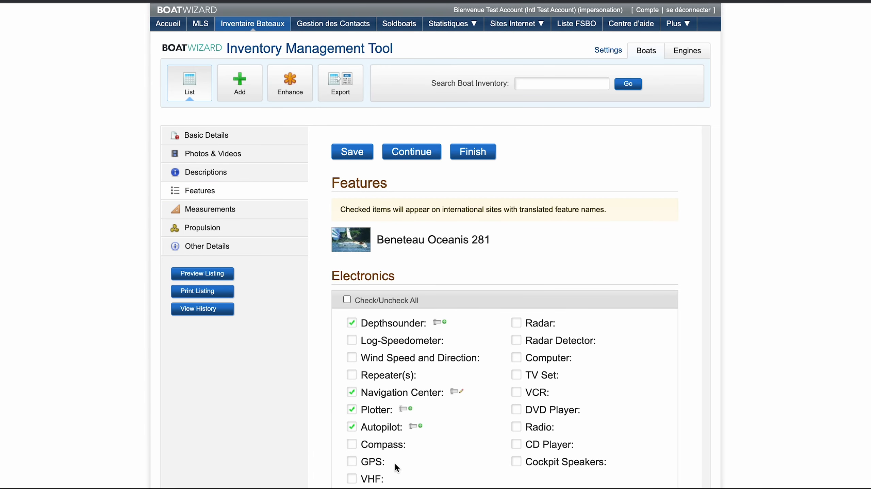
pyautogui.scroll(-2, 418, 425)
pyautogui.scroll(-4, 374, 312)
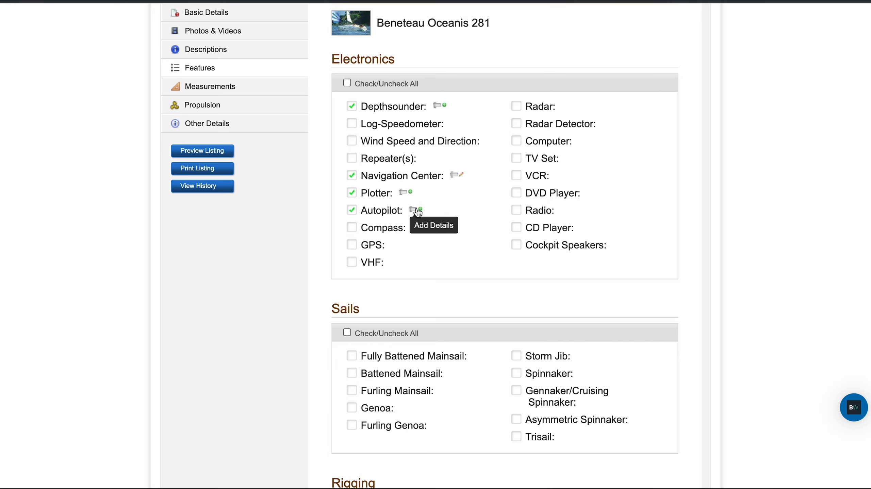
# Open the Autopilot's additional details entry and look through the remaining feature checklists of the listing.
pyautogui.click(418, 213)
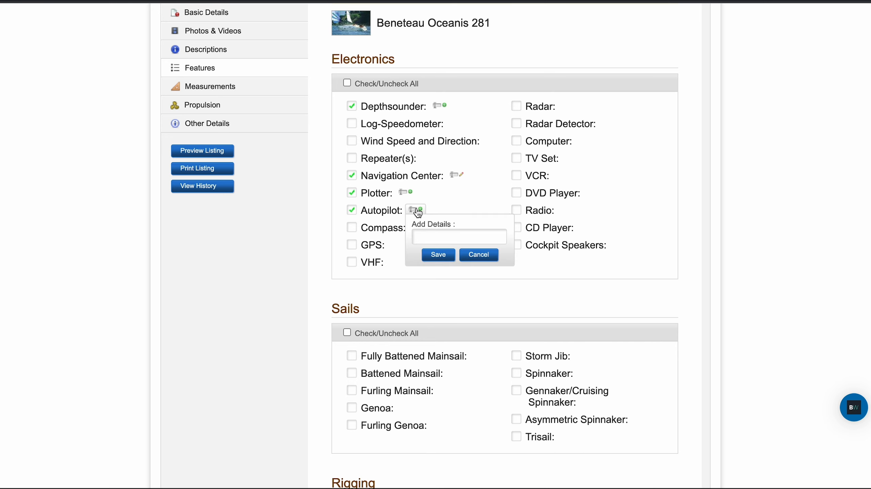
pyautogui.scroll(-15, 449, 264)
pyautogui.scroll(-2, 449, 264)
pyautogui.scroll(2, 287, 382)
# Review the listing's measurements from speed and dimensions to accommodations, and its propulsion section with the engine and propeller details.
pyautogui.click(221, 89)
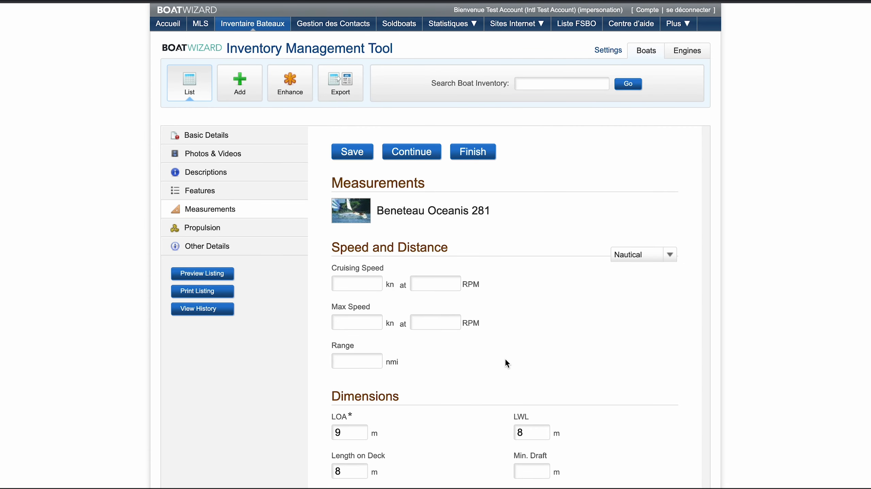
pyautogui.scroll(-3, 511, 363)
pyautogui.scroll(-3, 424, 326)
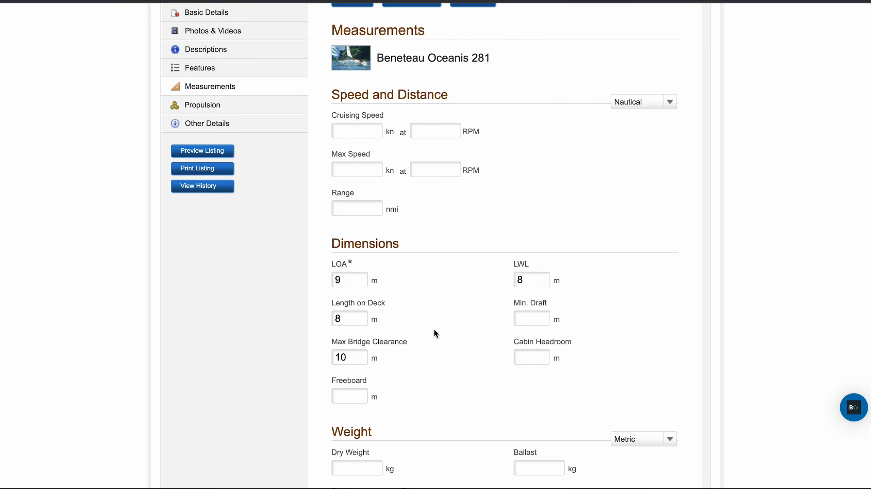
pyautogui.scroll(-15, 434, 328)
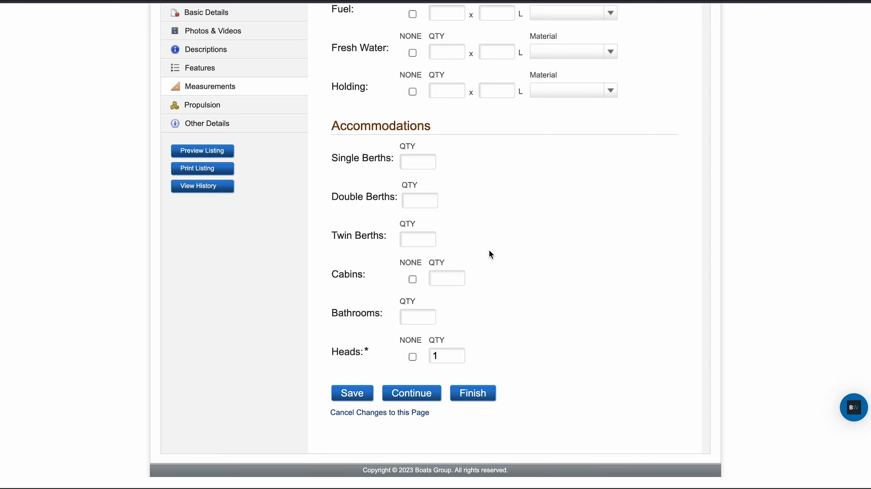
pyautogui.click(208, 115)
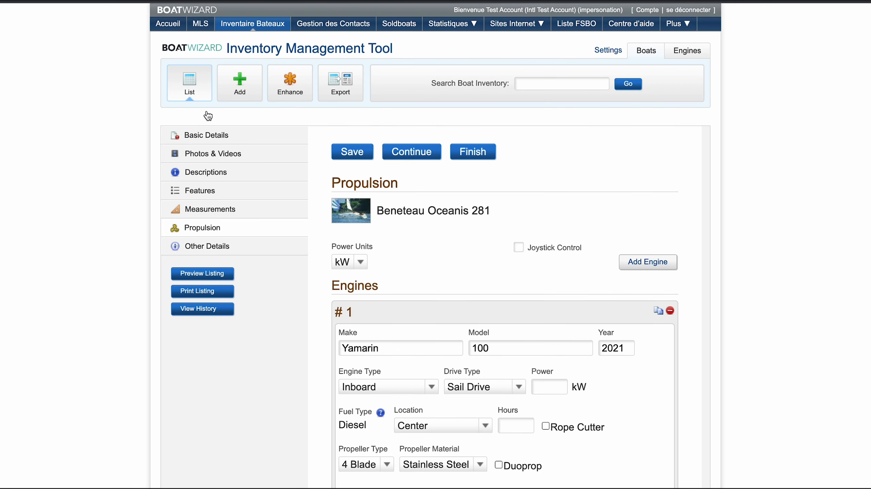
pyautogui.scroll(-3, 513, 266)
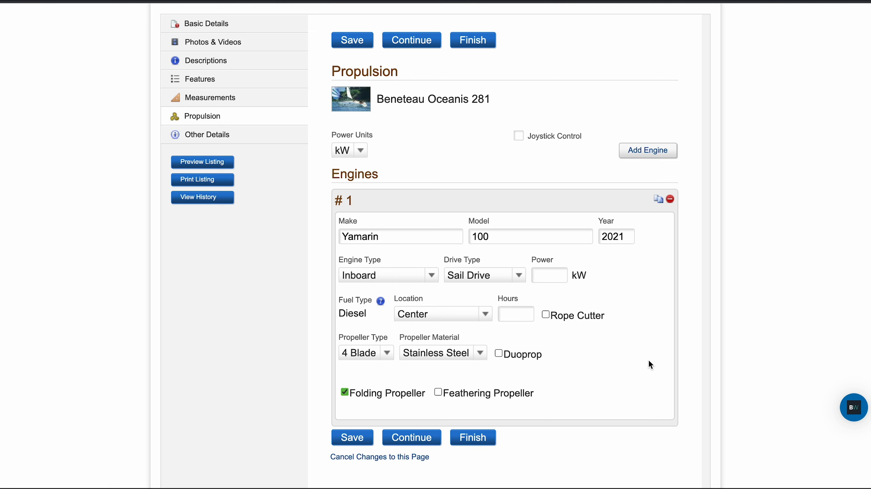
# Review the listing's other details, including the Lifestyle choices, flag of registry, designer, builder and external links.
pyautogui.click(214, 140)
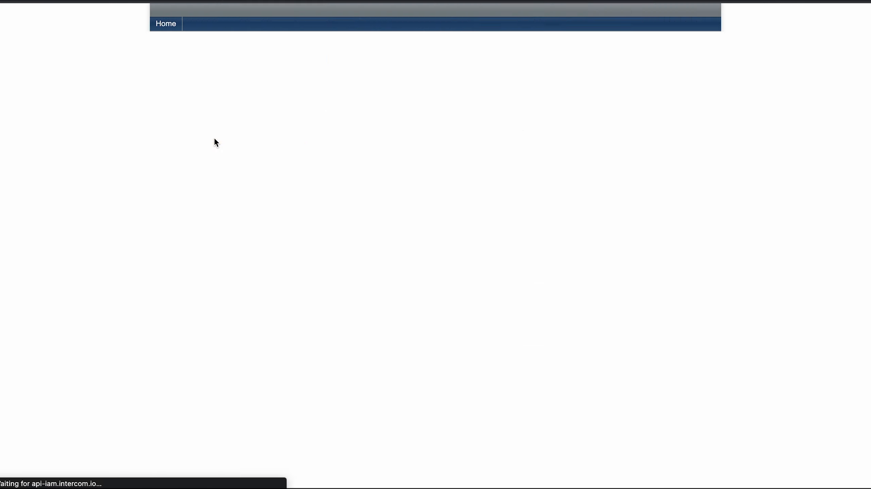
pyautogui.scroll(-4, 555, 324)
pyautogui.scroll(-2, 555, 324)
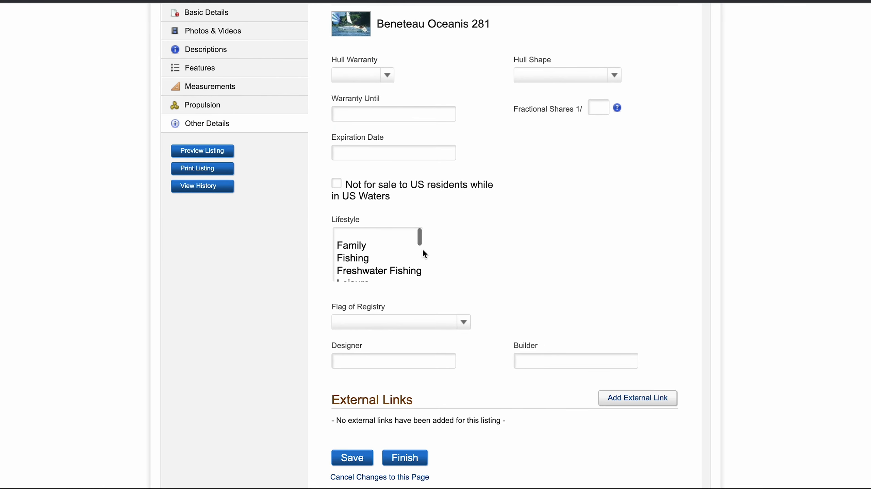
pyautogui.moveTo(368, 216); pyautogui.dragTo(332, 222)
pyautogui.click(370, 222)
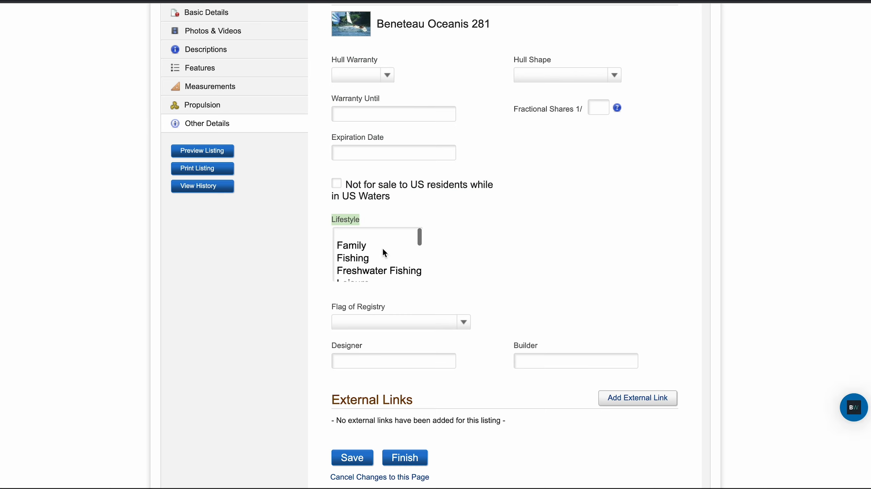
pyautogui.scroll(-2, 382, 248)
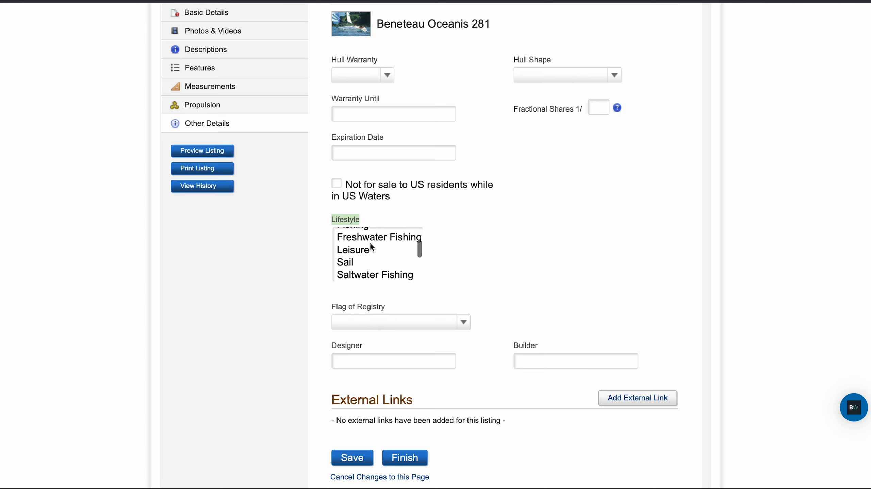
pyautogui.scroll(-2, 525, 218)
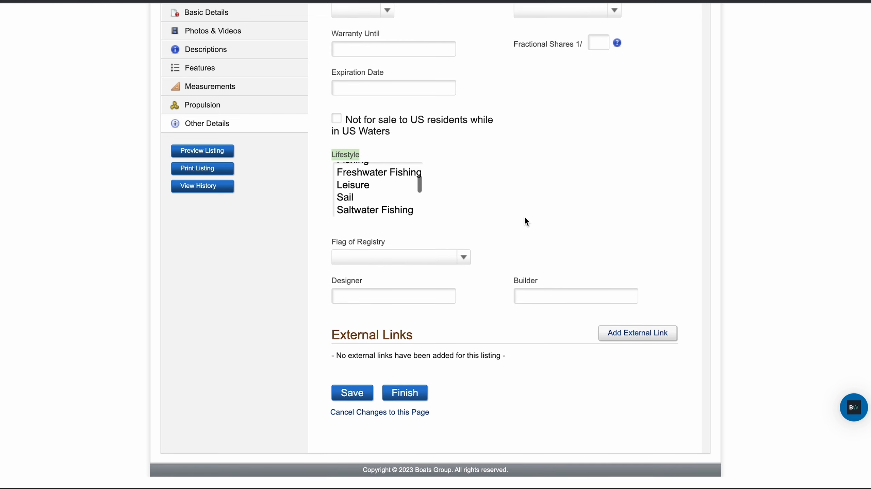
# Finish editing the listing and examine its activation status choices, status tags and the Live Video Tour explanation.
pyautogui.click(411, 400)
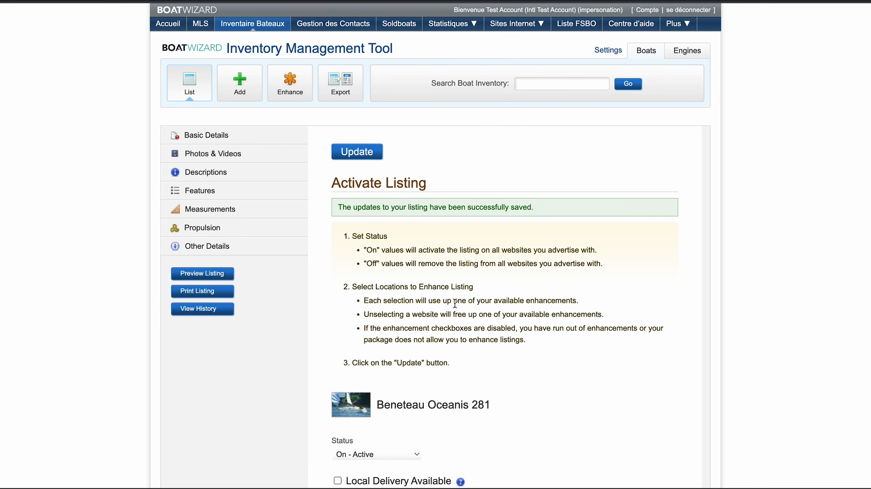
pyautogui.scroll(-3, 455, 303)
pyautogui.click(377, 340)
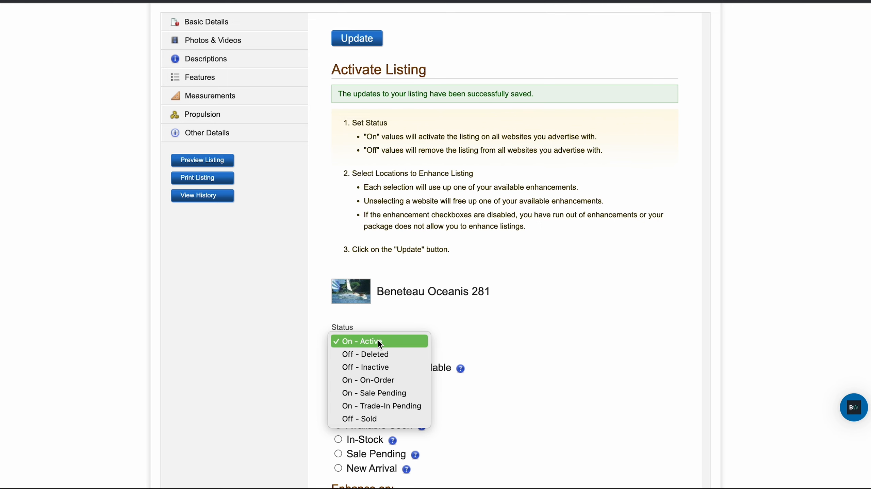
pyautogui.click(509, 267)
pyautogui.scroll(1, 509, 268)
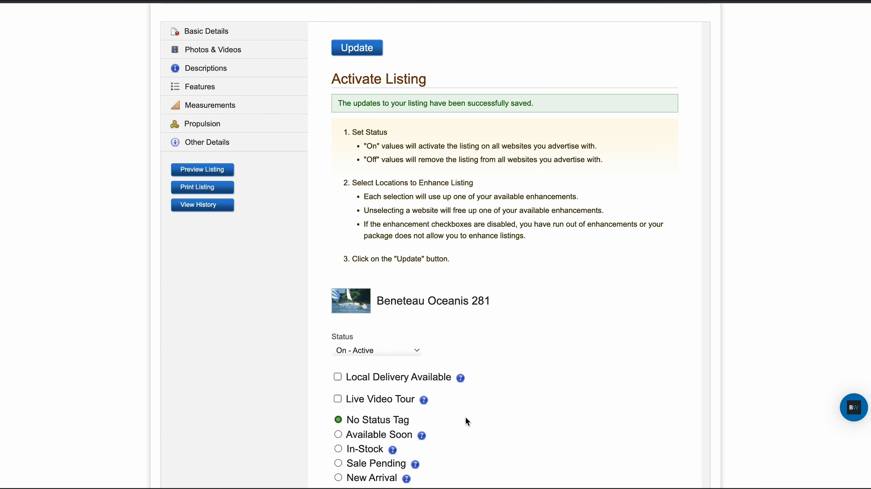
pyautogui.scroll(-1, 473, 435)
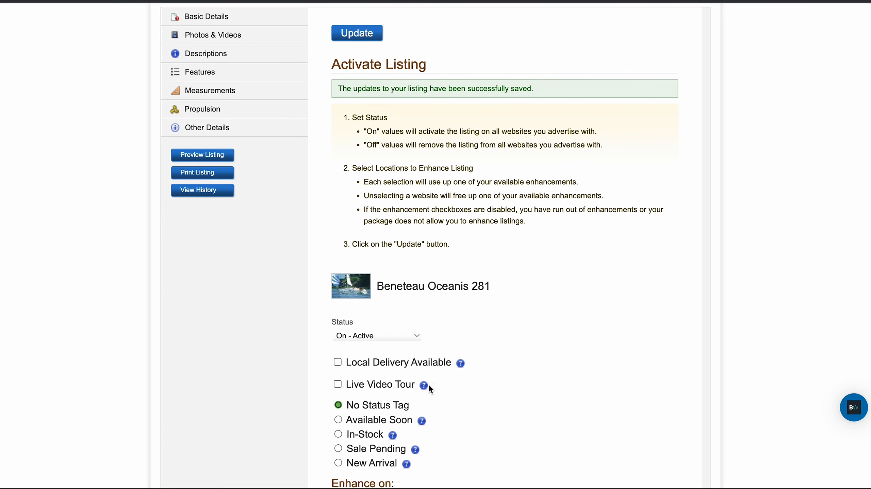
pyautogui.moveTo(429, 386)
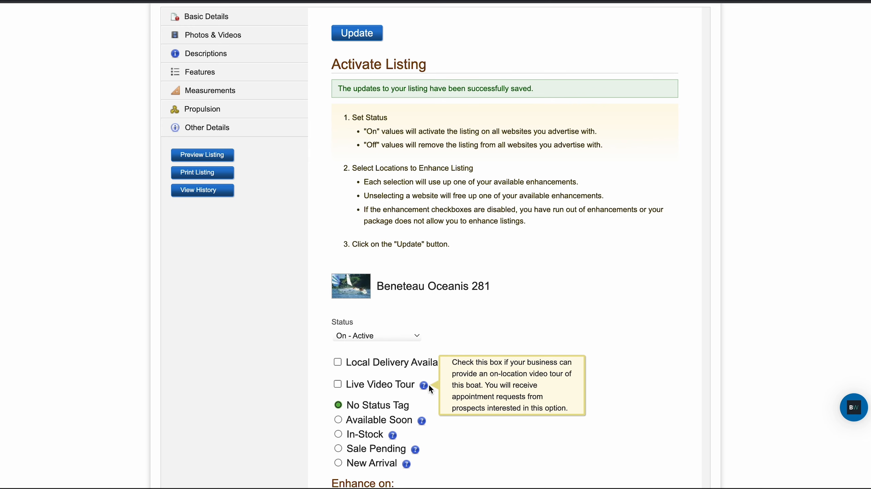